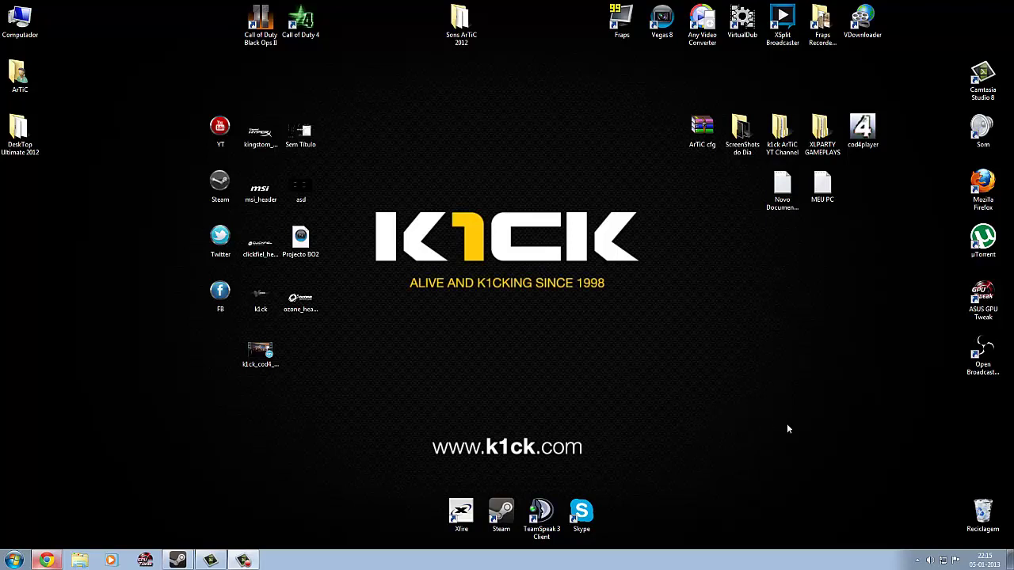
Open the AVG Anti-Virus user interface from its background icon.
click(917, 560)
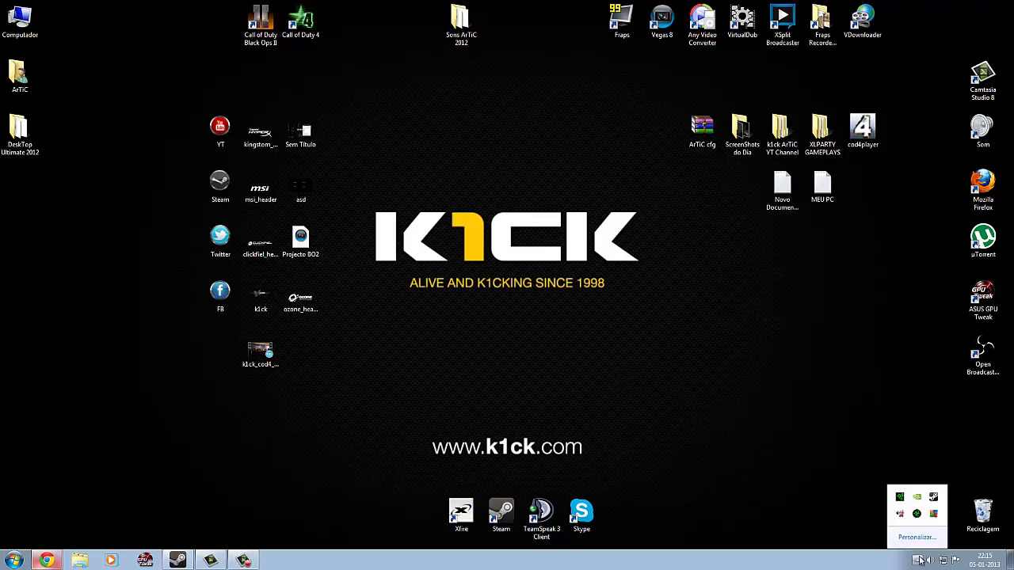
right_click(935, 515)
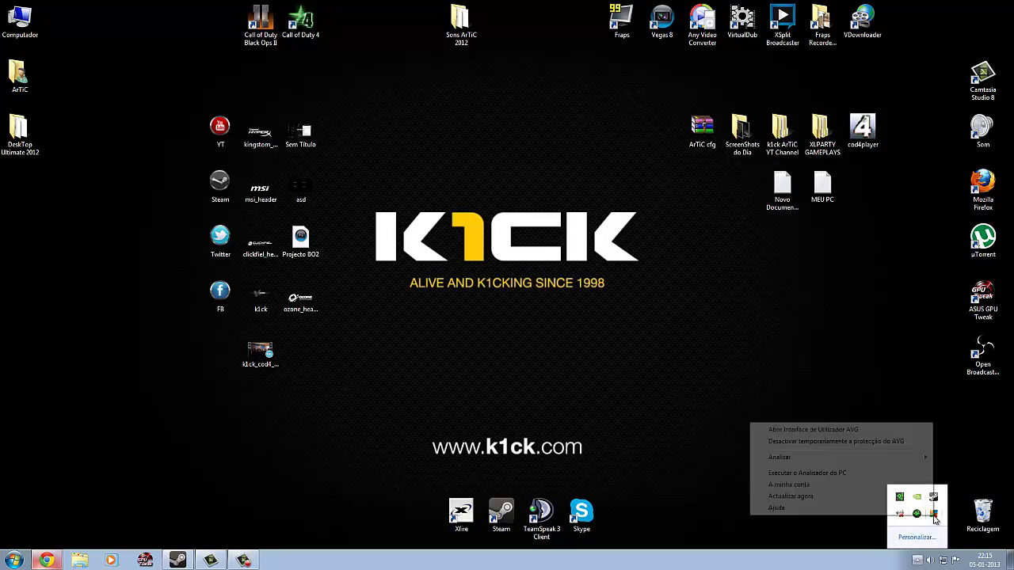
click(834, 430)
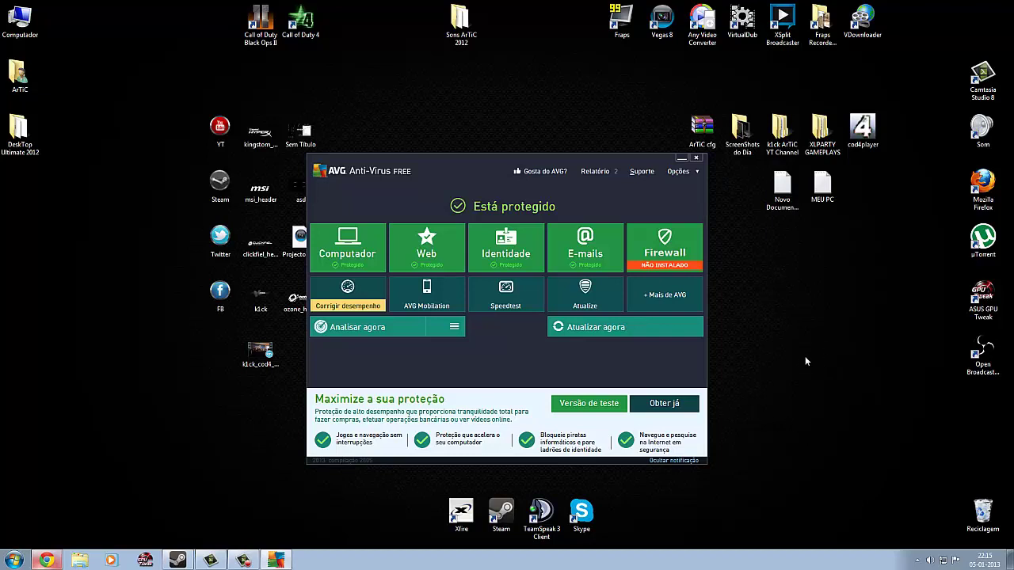
Temporarily disable the AVG protection with the duration "Até reiniciar", and close the AVG window.
click(918, 560)
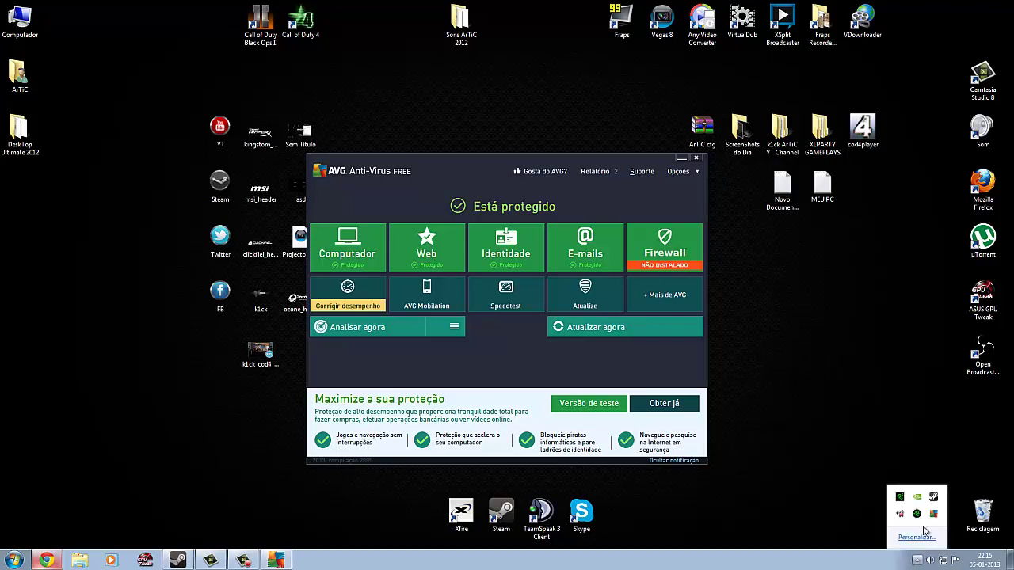
right_click(933, 515)
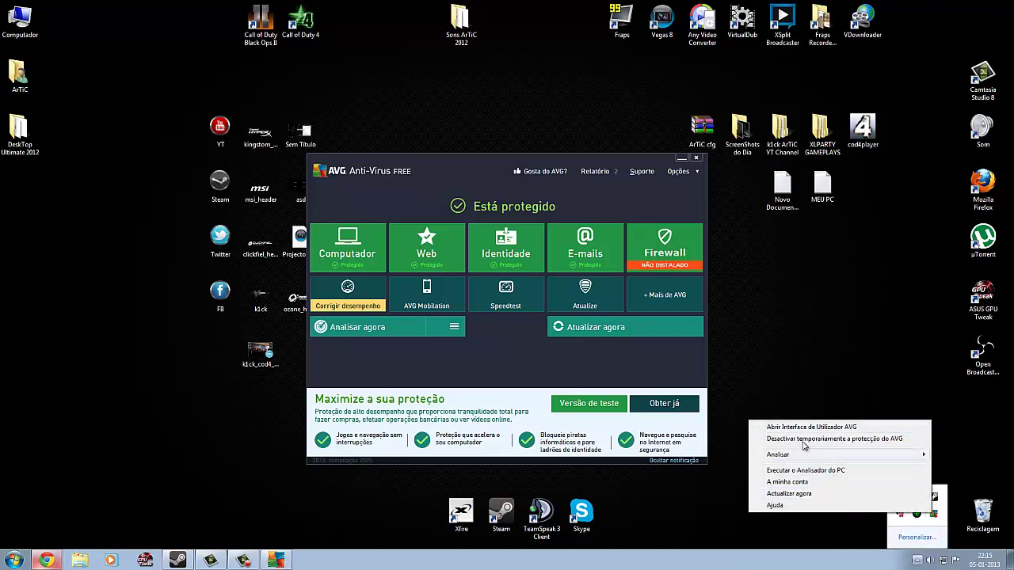
click(863, 441)
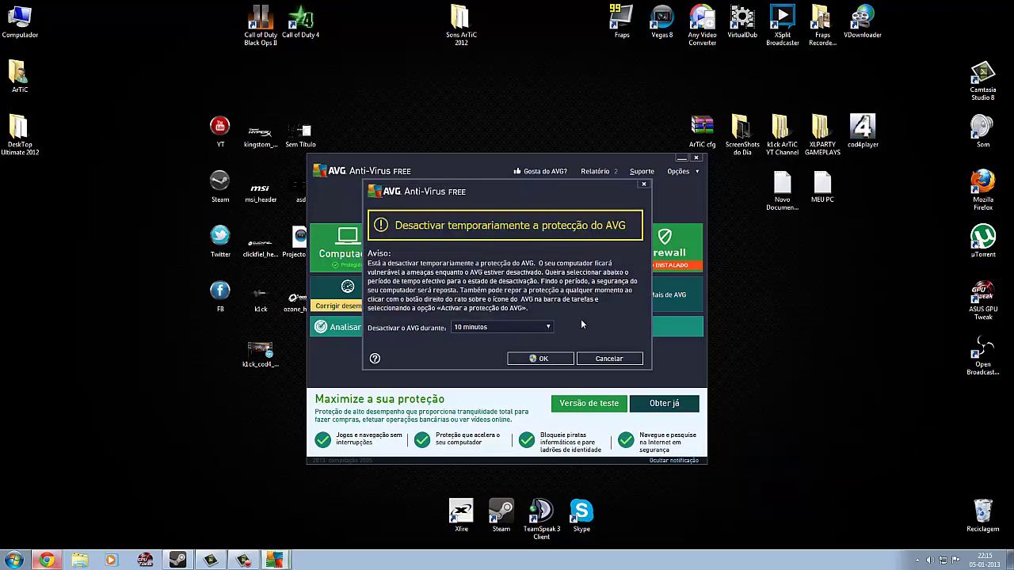
click(535, 327)
click(519, 364)
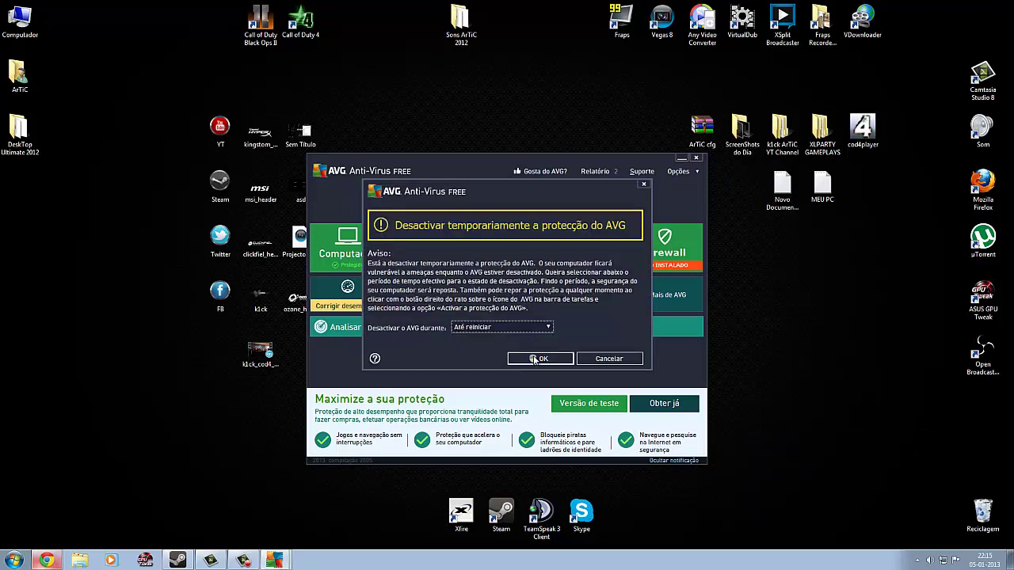
click(538, 358)
click(696, 157)
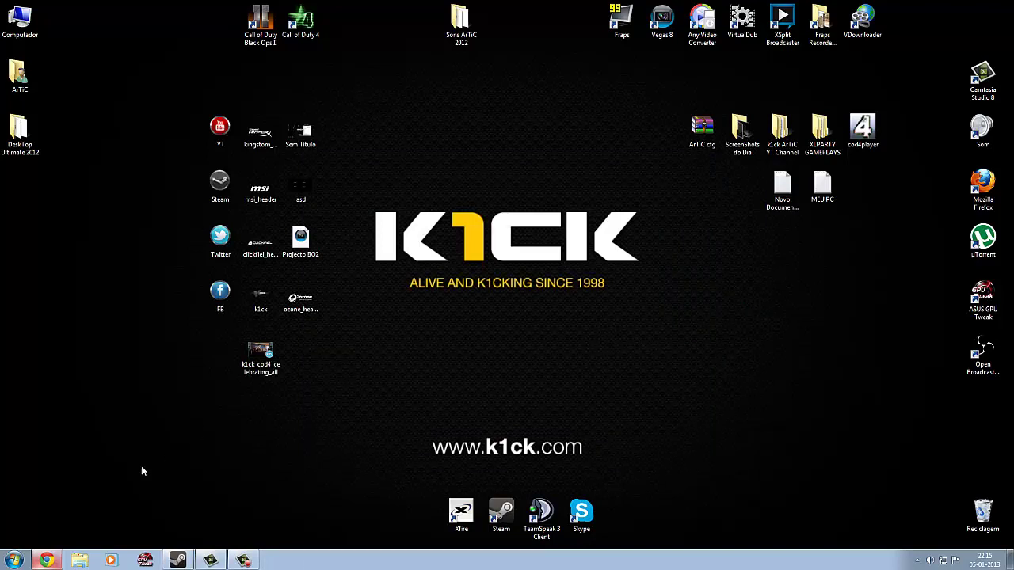
Turn off the Windows Firewall for both private and public networks, and close the Control Panel.
click(15, 560)
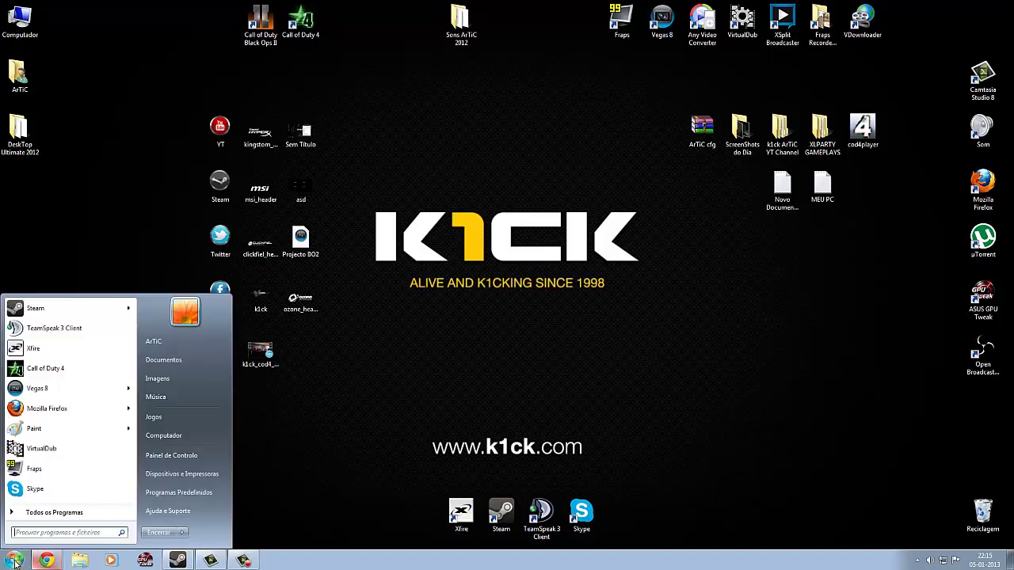
click(175, 456)
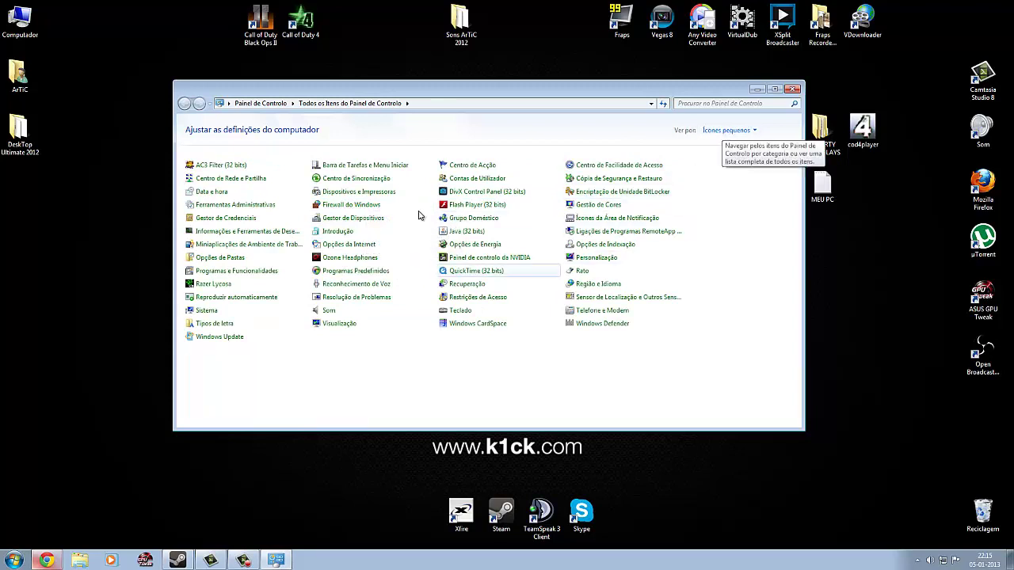
click(350, 208)
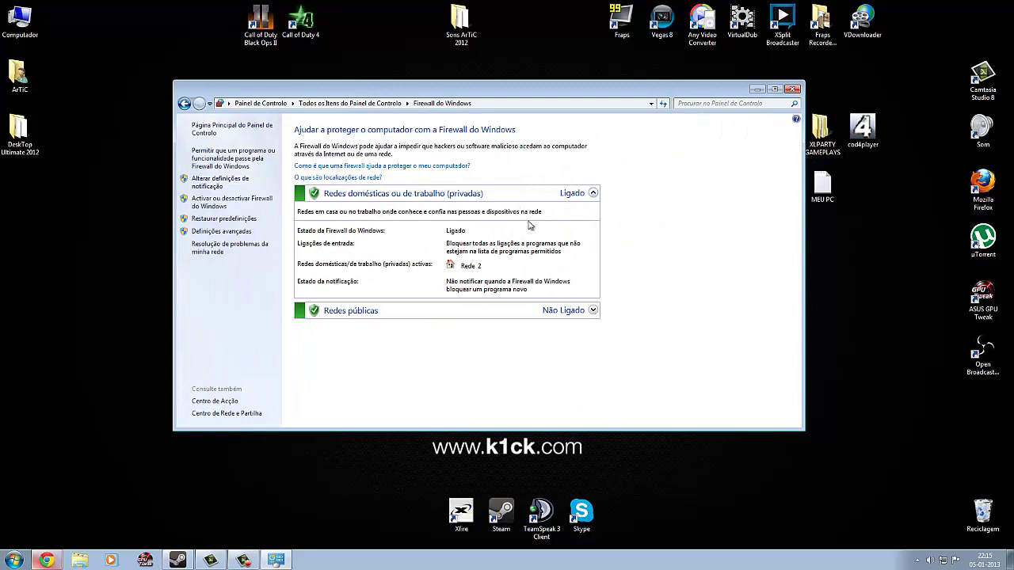
click(214, 183)
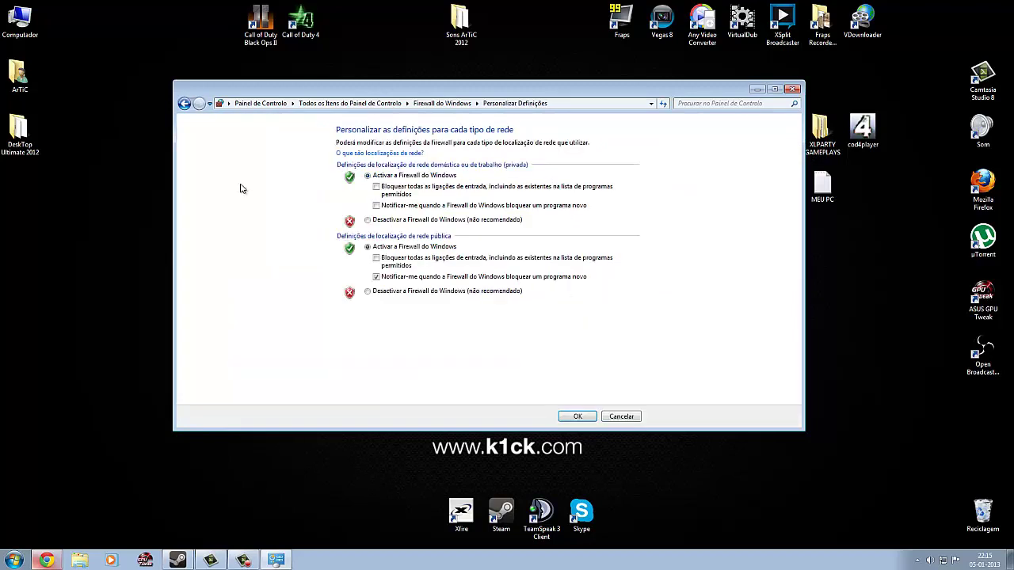
click(368, 219)
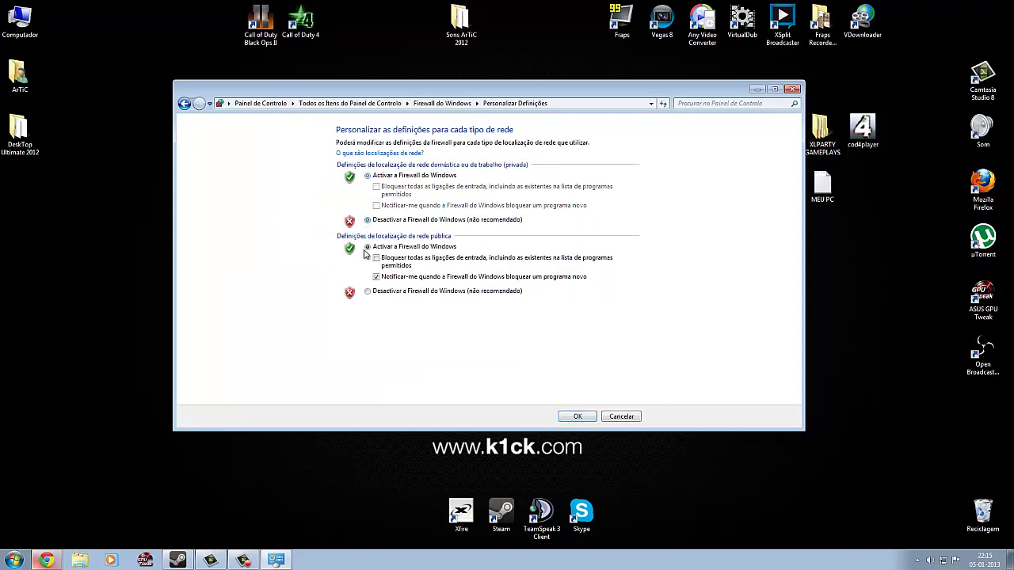
click(368, 292)
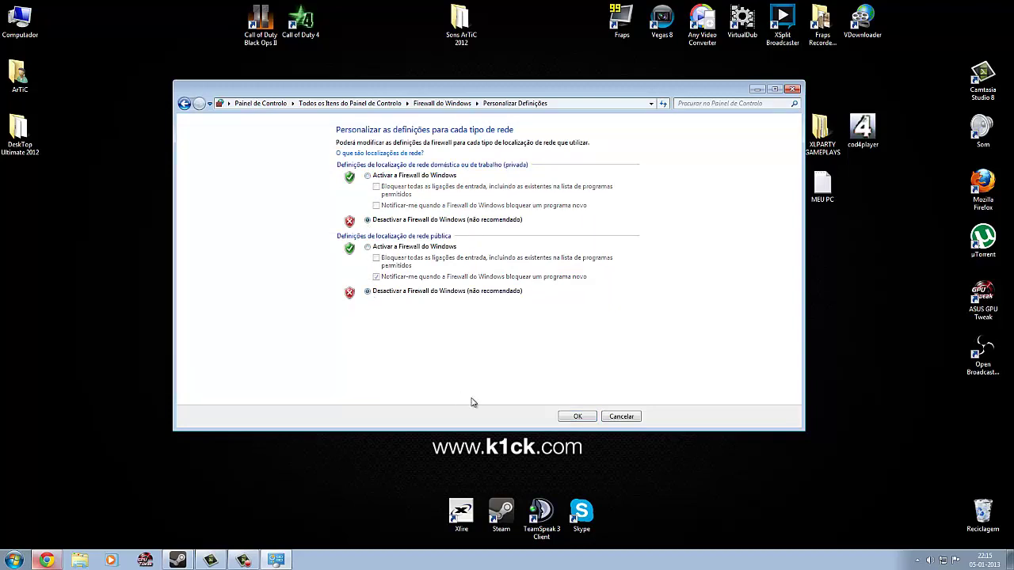
click(577, 417)
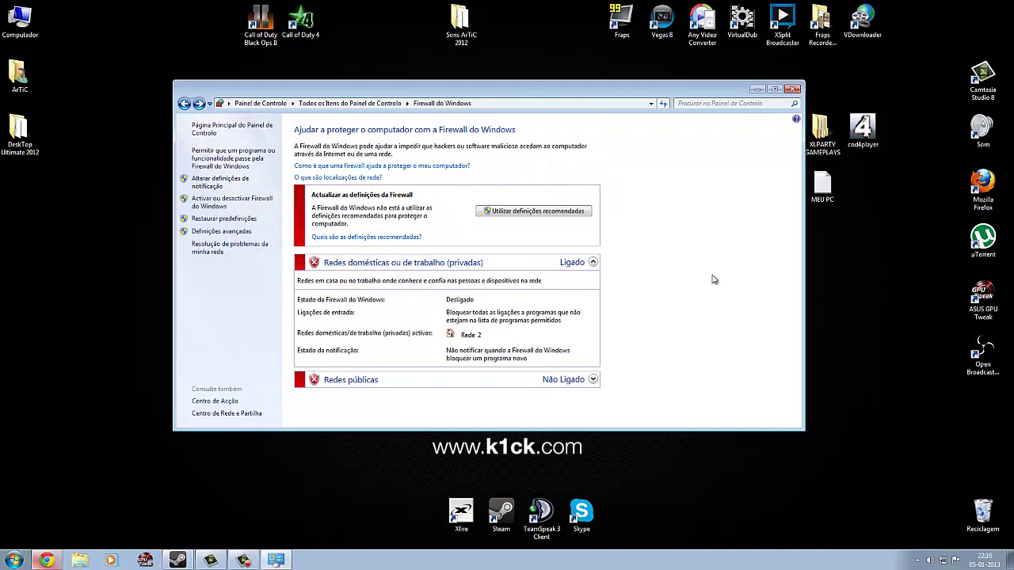
click(791, 89)
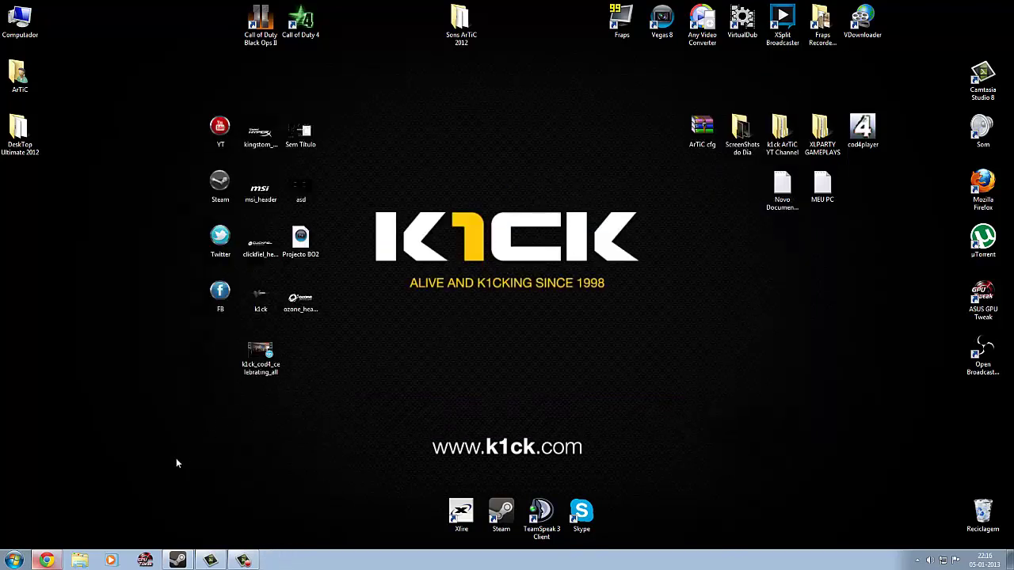
Open a Command Prompt and run ipconfig to look up the computer's IPv4 address.
click(15, 560)
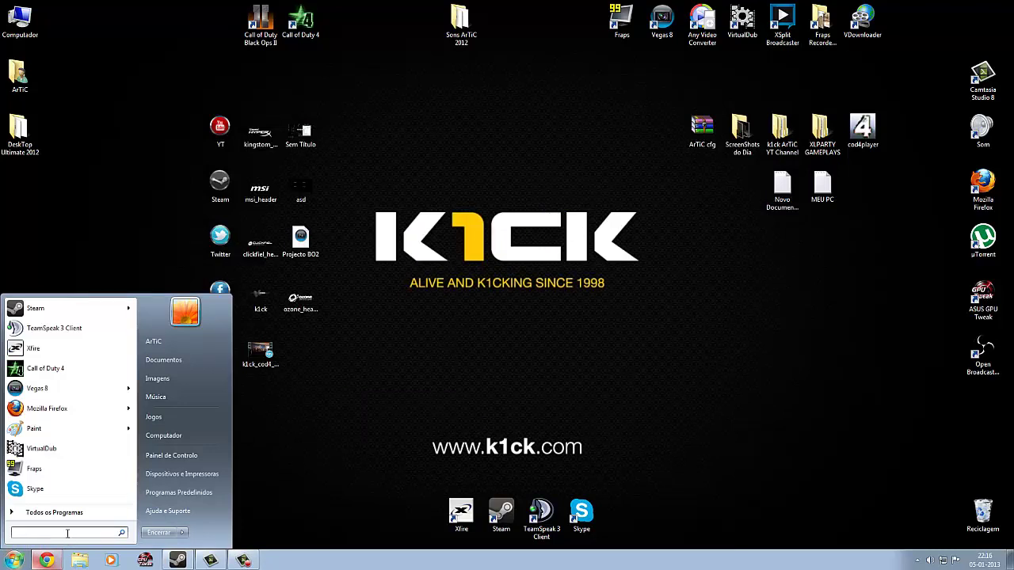
text(cmd)
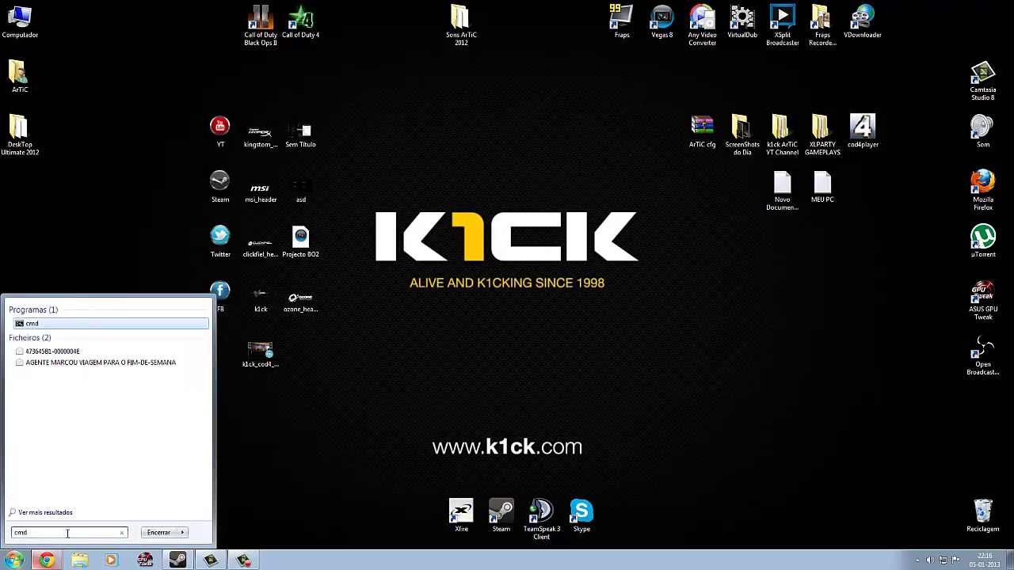
key(Return)
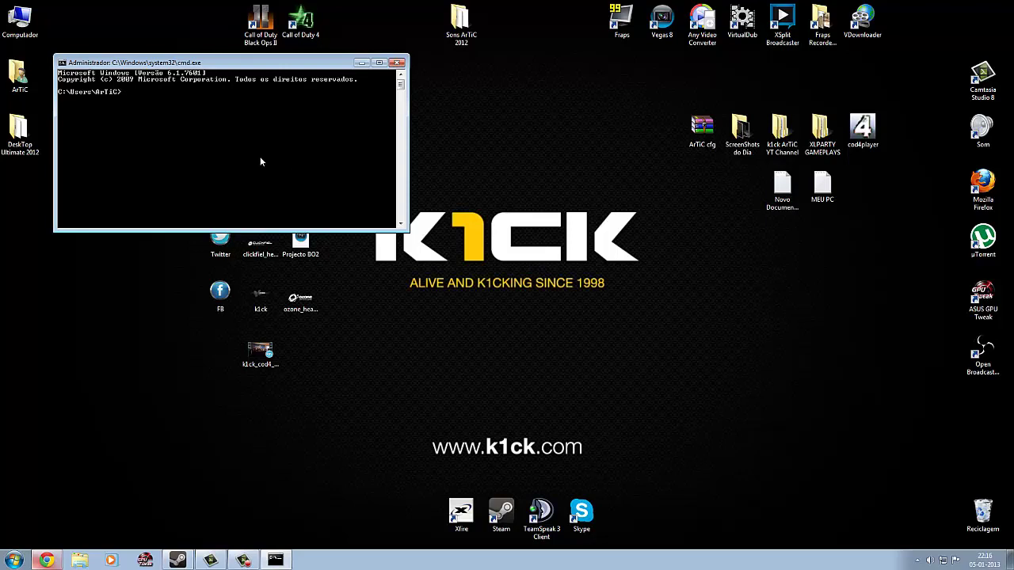
text(ipconfig)
key(Return)
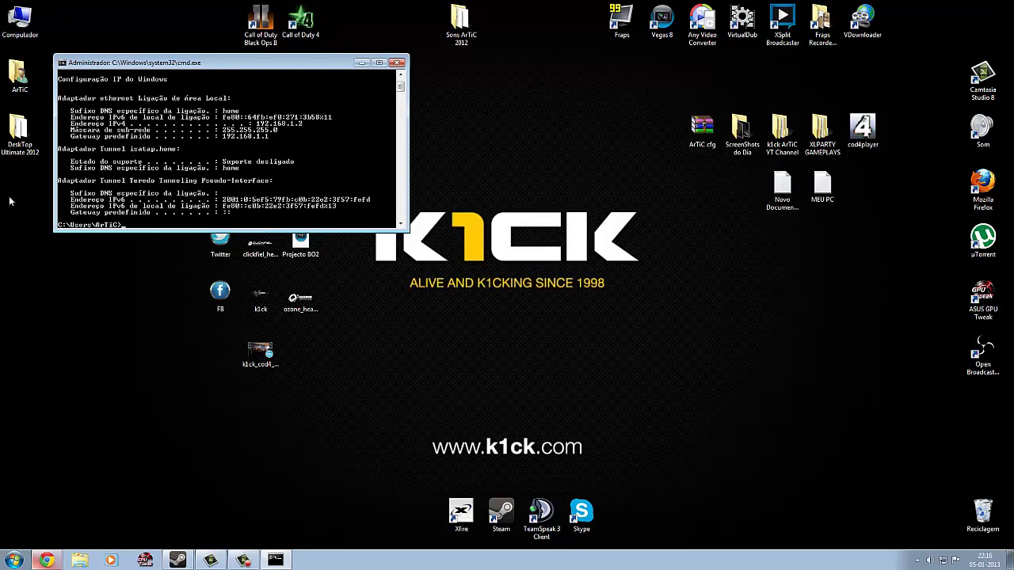
Open the advanced service settings of the ZON CPE Device found in the computer's network.
click(9, 560)
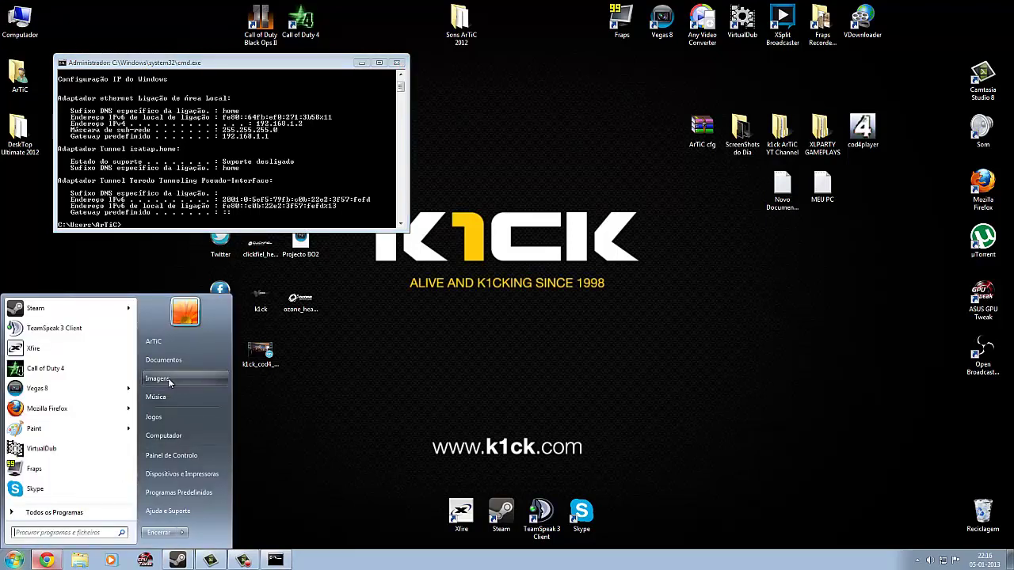
click(163, 435)
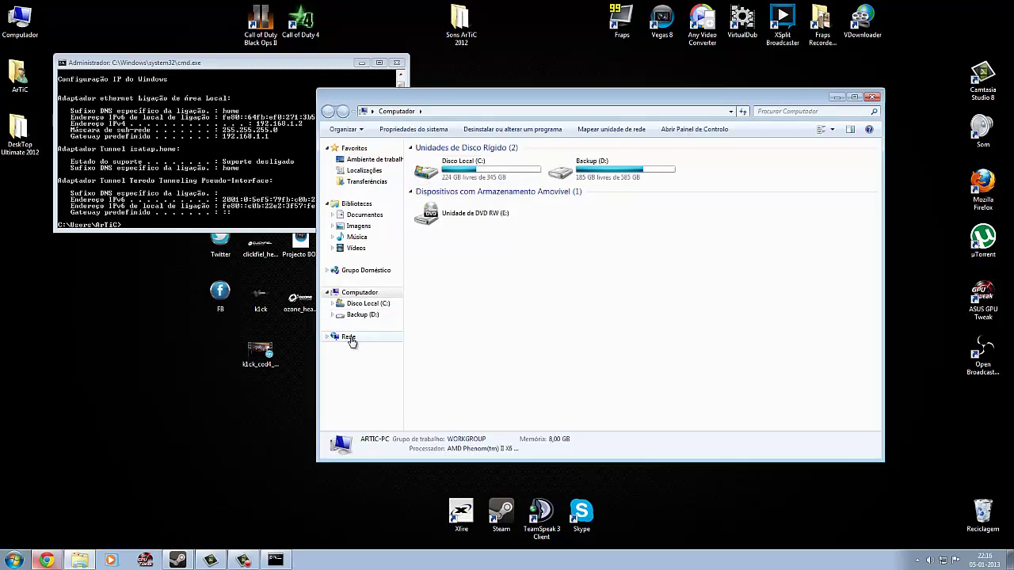
click(349, 337)
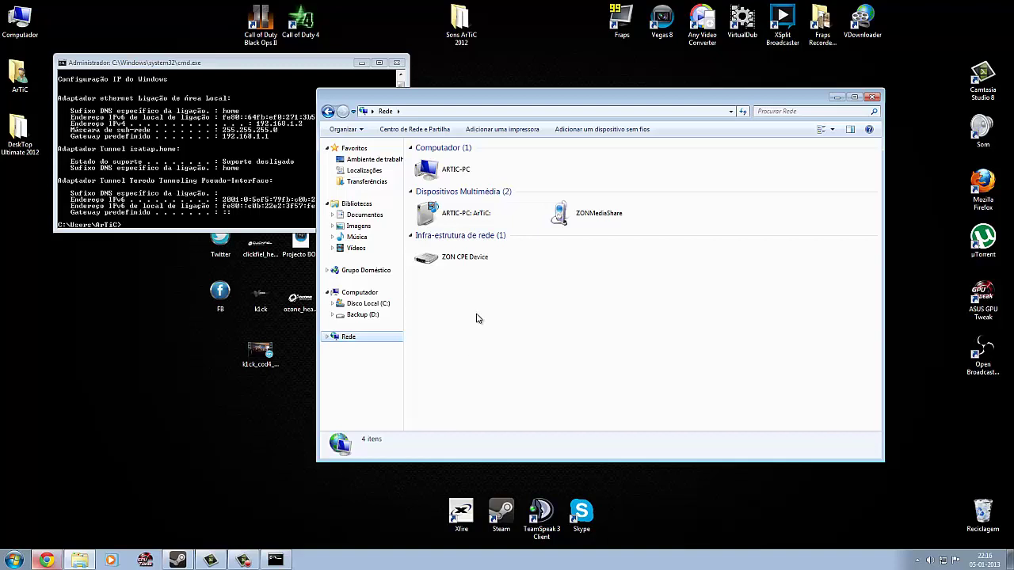
right_click(470, 263)
click(515, 295)
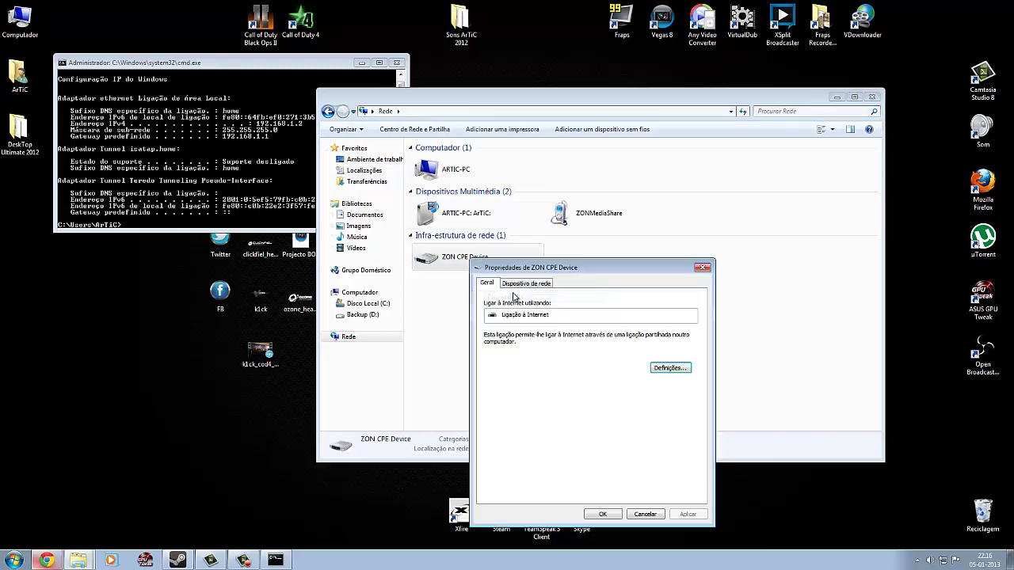
click(670, 369)
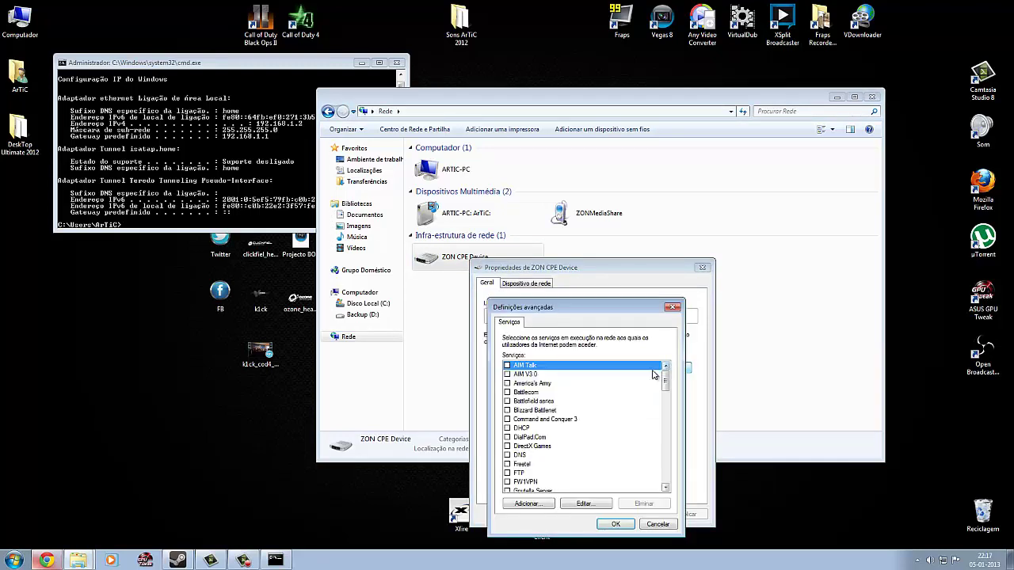
Add a new service described as "Black Ops 2" with the host IP address 192.168.1.2.
click(667, 419)
scroll(667, 422, up, 8)
click(528, 505)
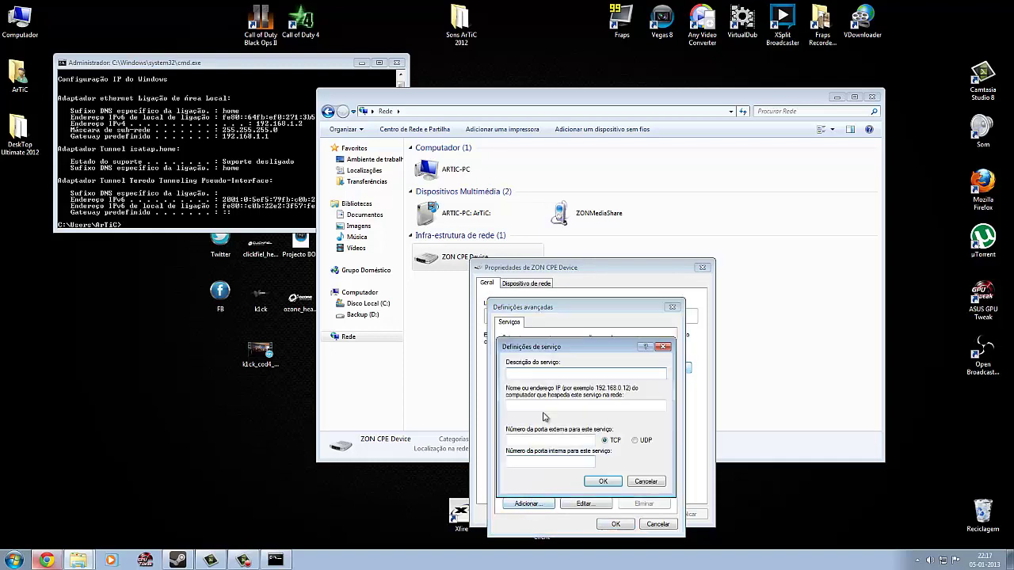
text(Black Ops 2)
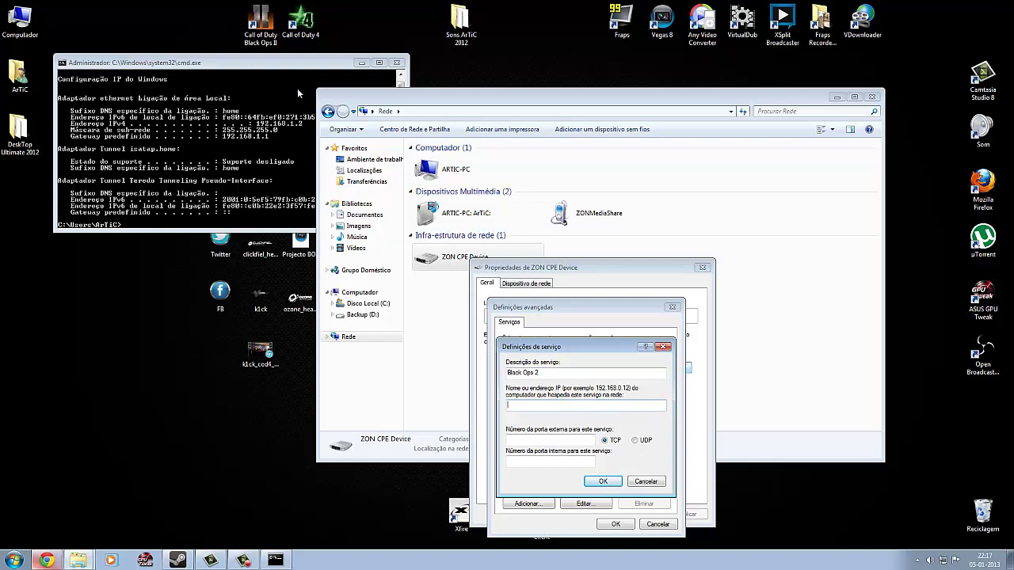
click(261, 129)
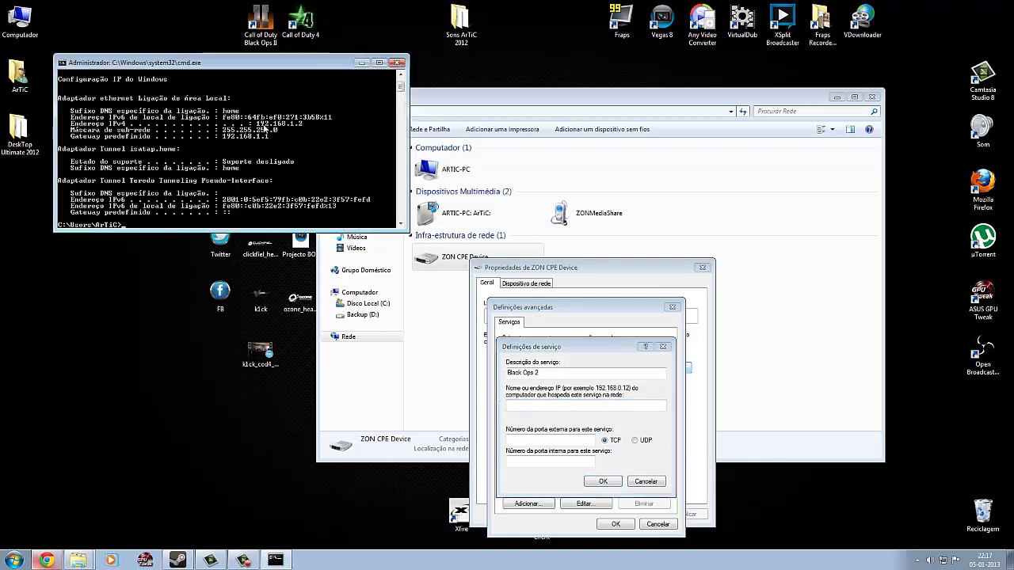
click(526, 405)
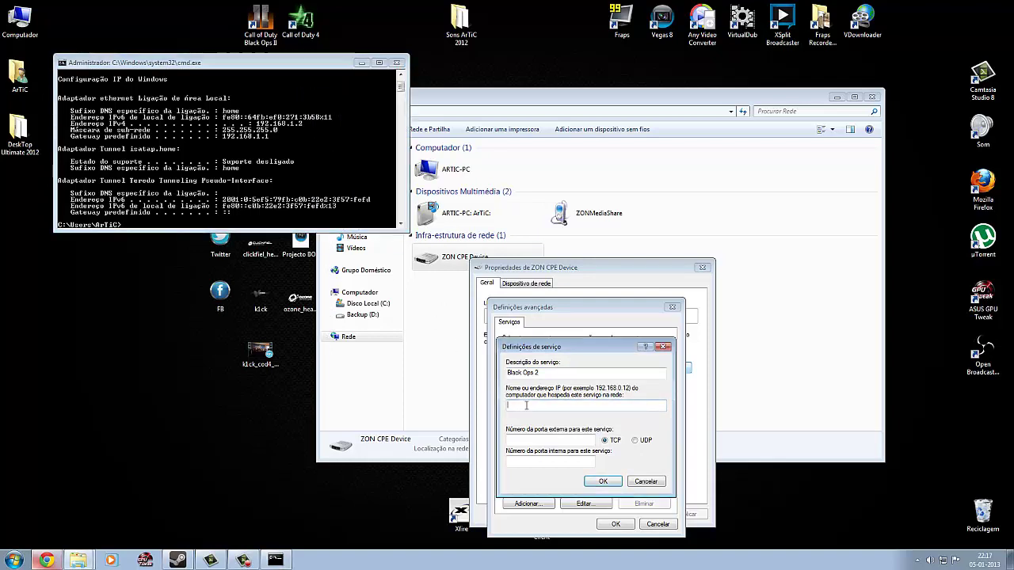
text(192.168.1.2)
Set the service to UDP with external and internal port 3074, and confirm its definition.
click(634, 441)
click(555, 440)
text(3074)
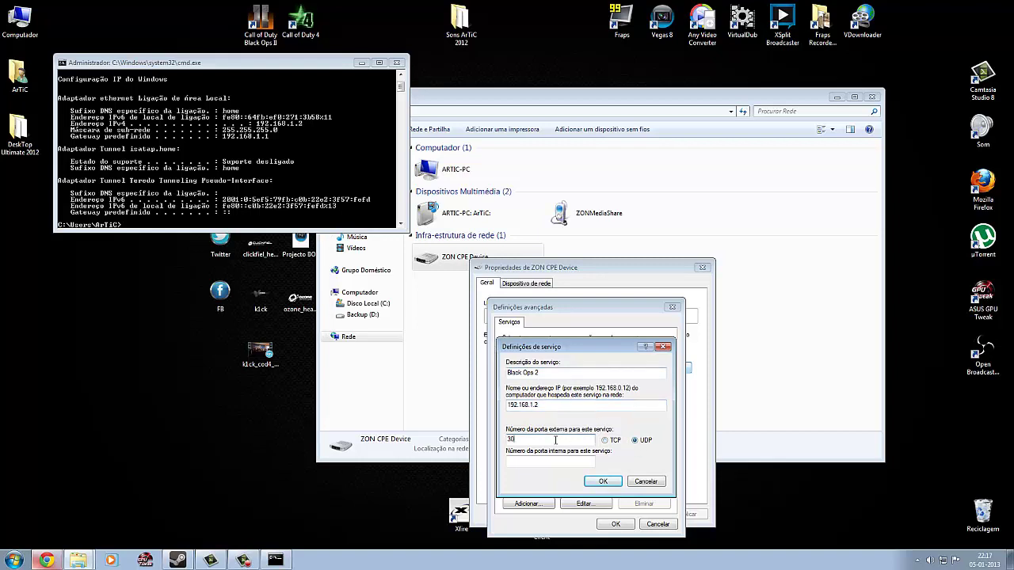
click(571, 460)
text(3074)
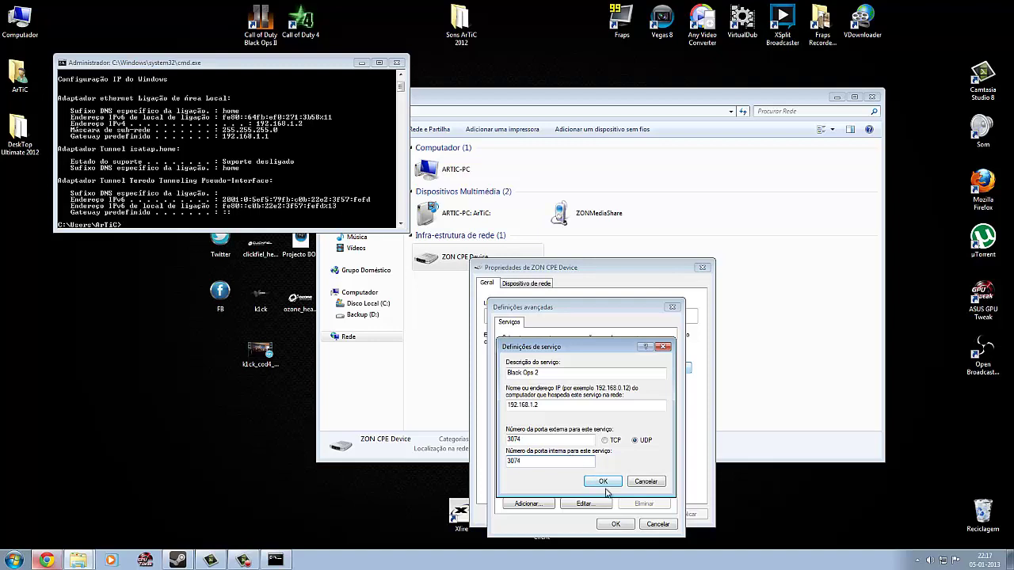
click(608, 483)
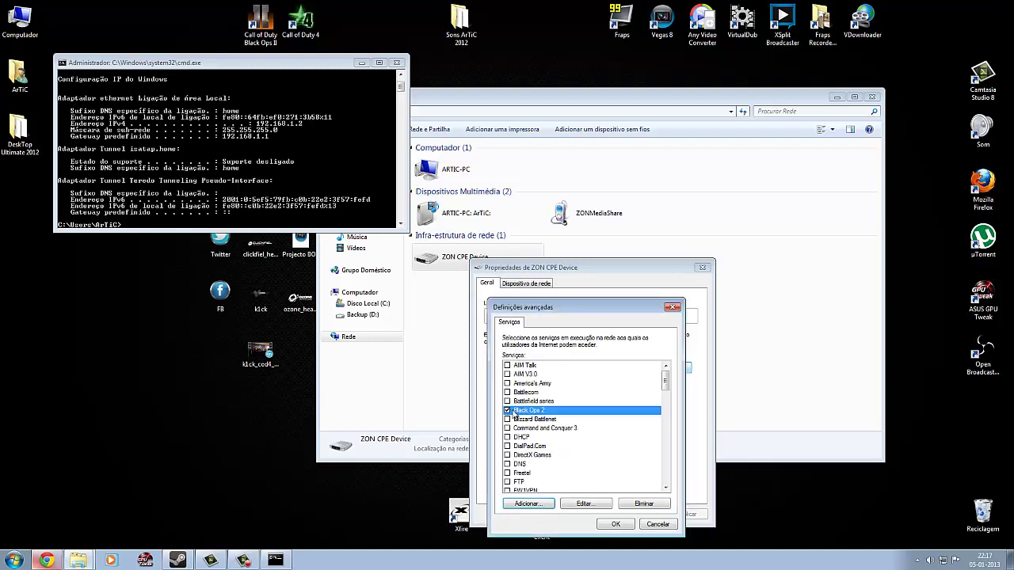
Accept the advanced settings and the ZON CPE Device properties, and close the Command Prompt and Network windows.
click(615, 524)
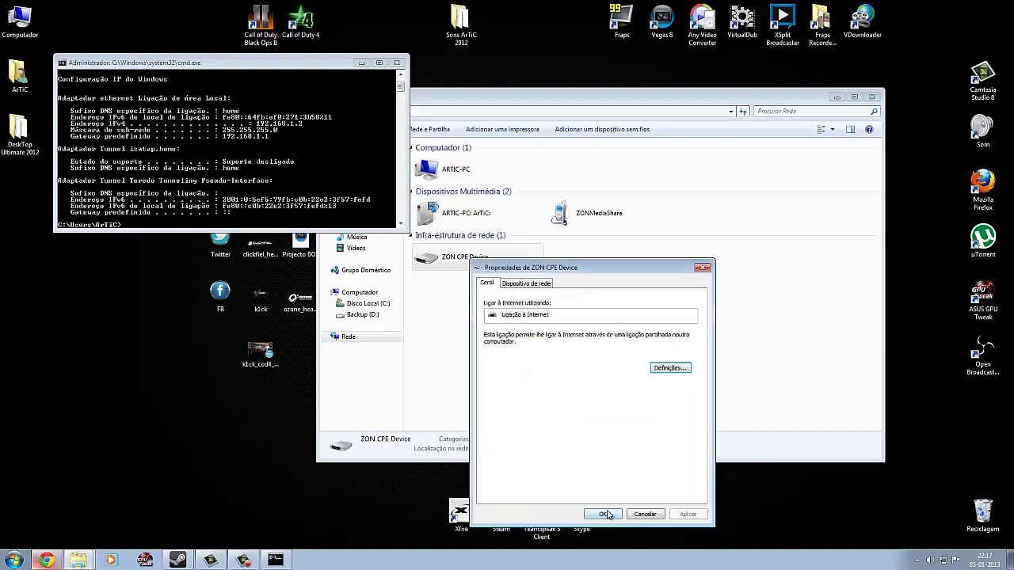
click(603, 514)
scroll(341, 120, down, 5)
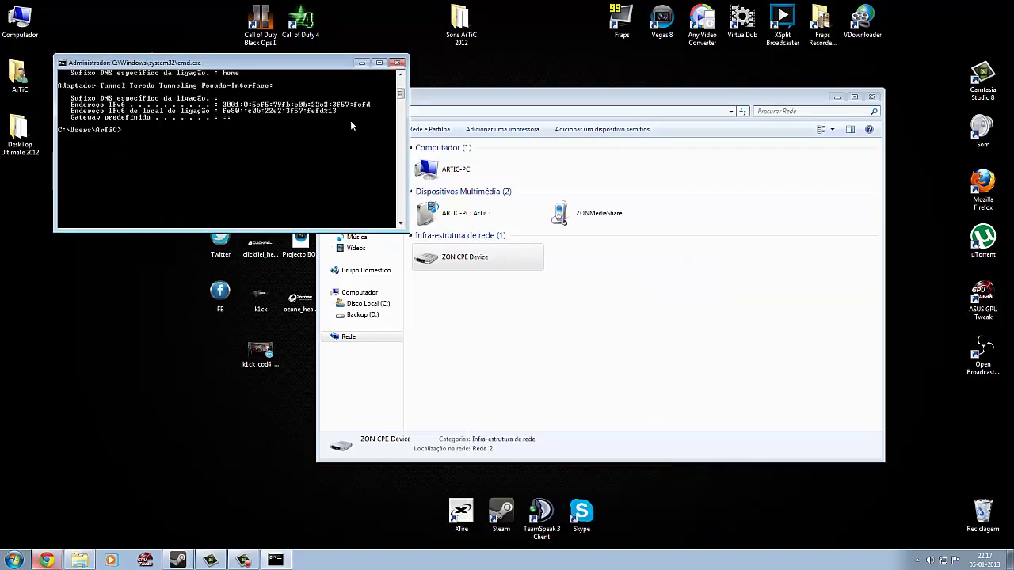
click(396, 62)
click(872, 97)
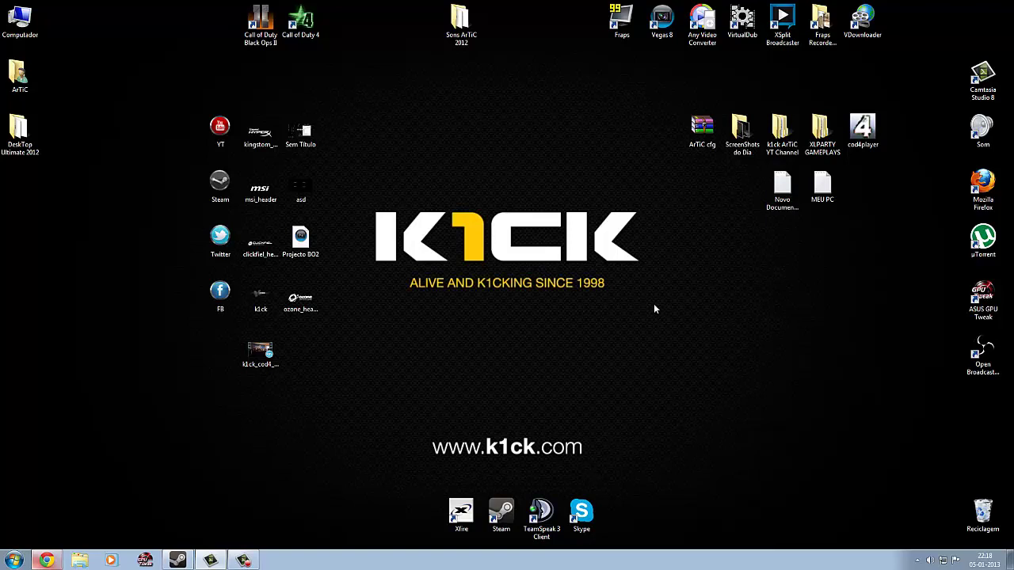
mouse_move(654, 305)
mouse_down()
mouse_move(377, 203)
mouse_move(648, 294)
mouse_move(660, 317)
mouse_up()
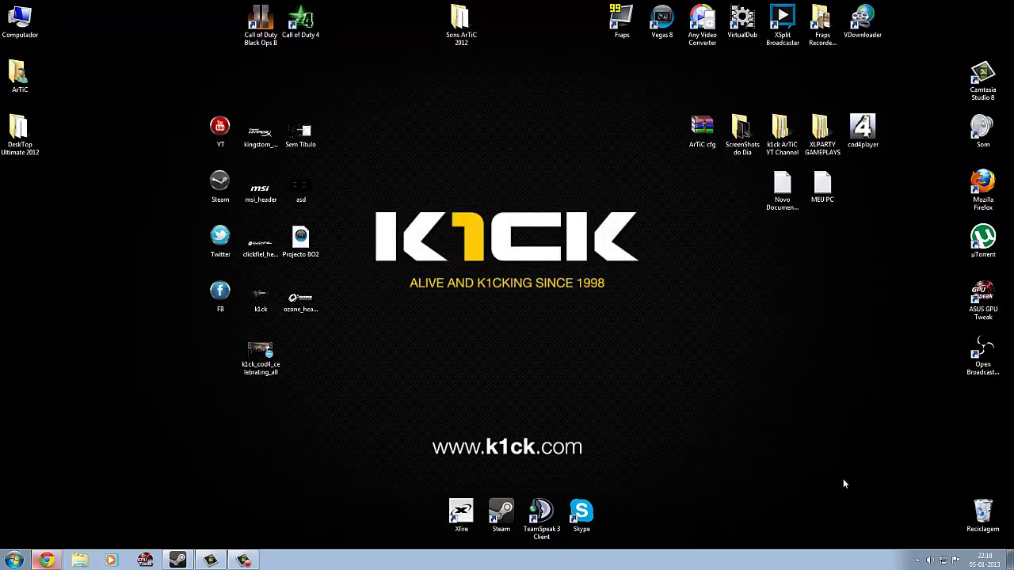